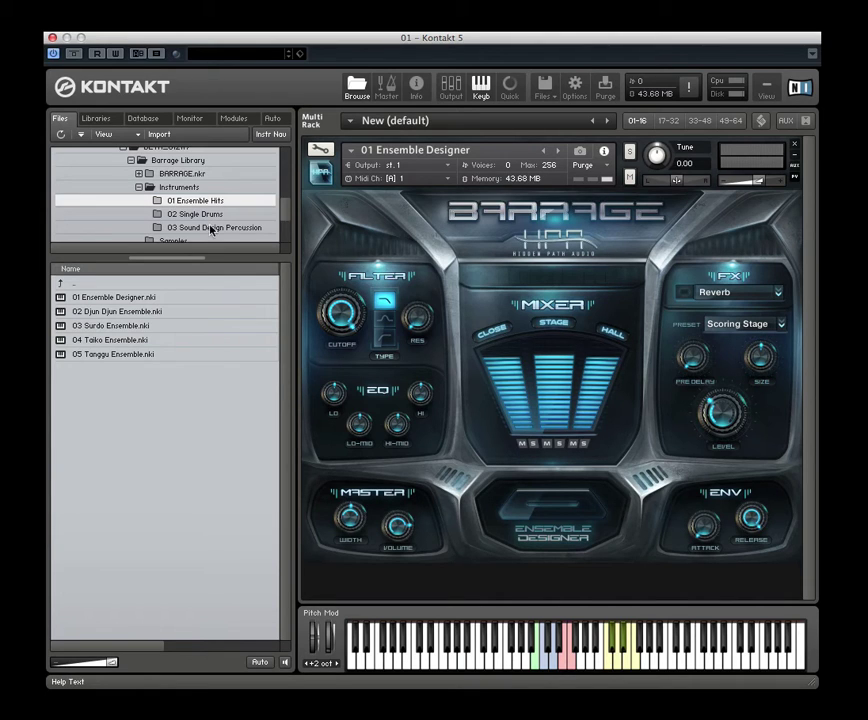
# - View the contents of the Instruments folder and return to the 01 Ensemble Hits folder
pyautogui.click(177, 189)
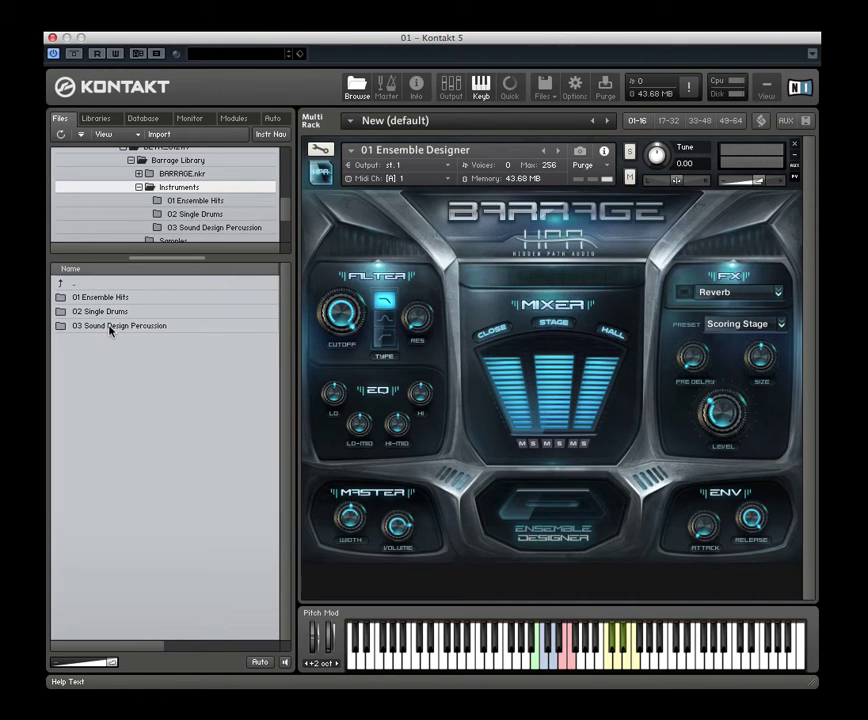
pyautogui.click(188, 205)
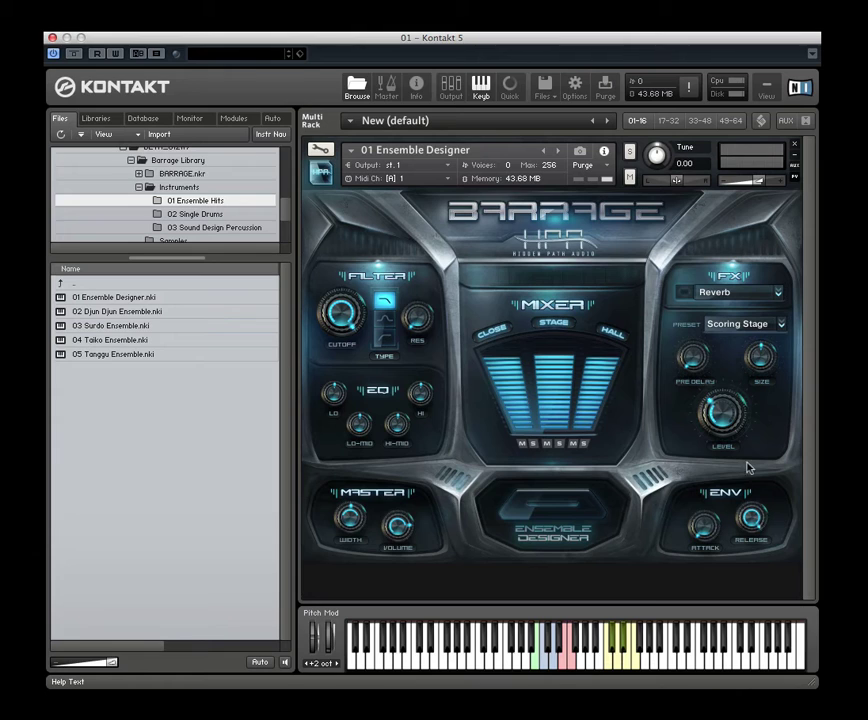
# - Bring up the controls of the Slam, Crush and Delay effects one after another in the FX section
pyautogui.click(778, 293)
pyautogui.click(706, 313)
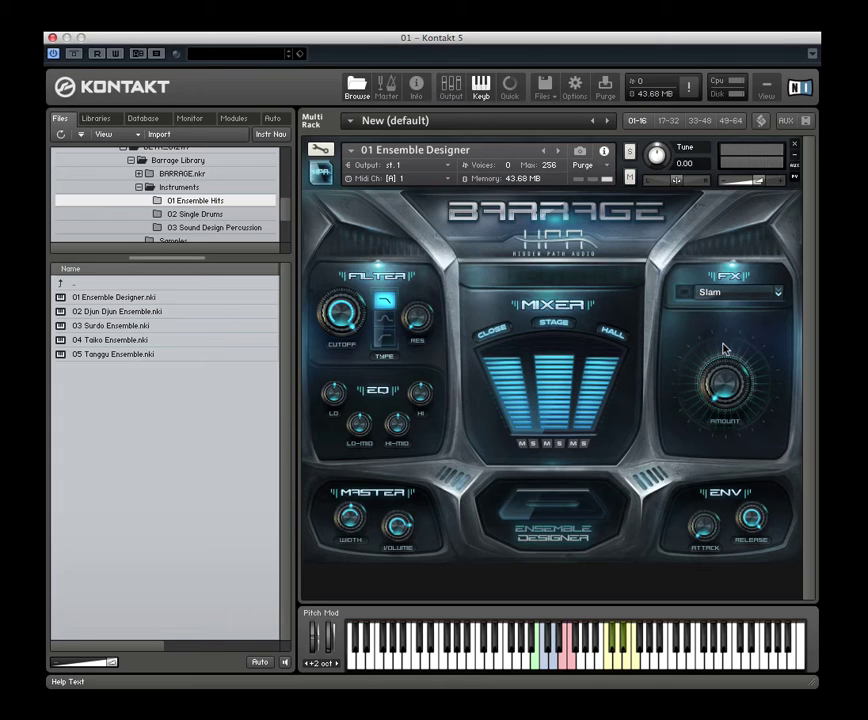
pyautogui.click(777, 292)
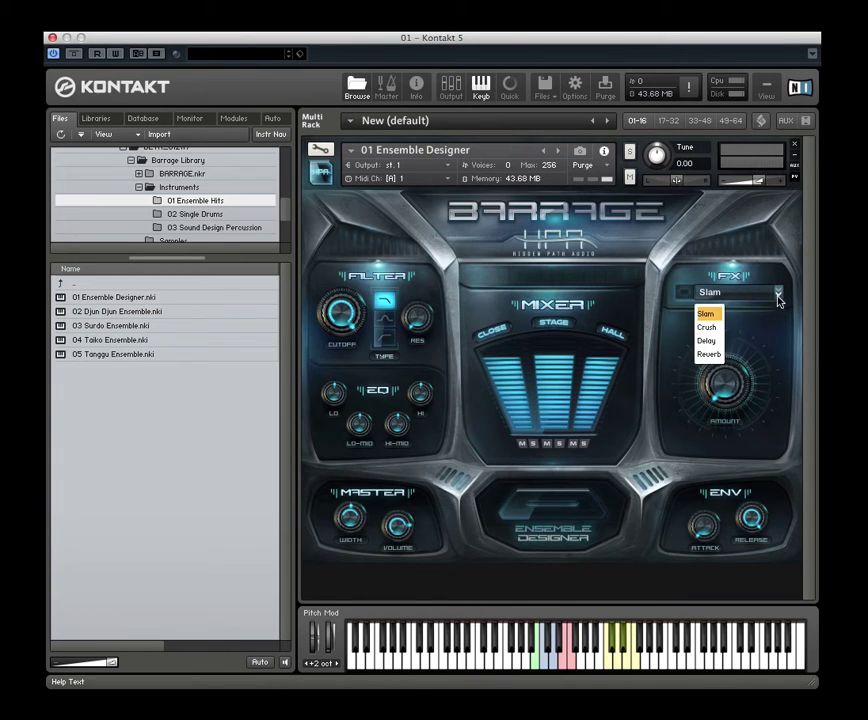
pyautogui.click(712, 328)
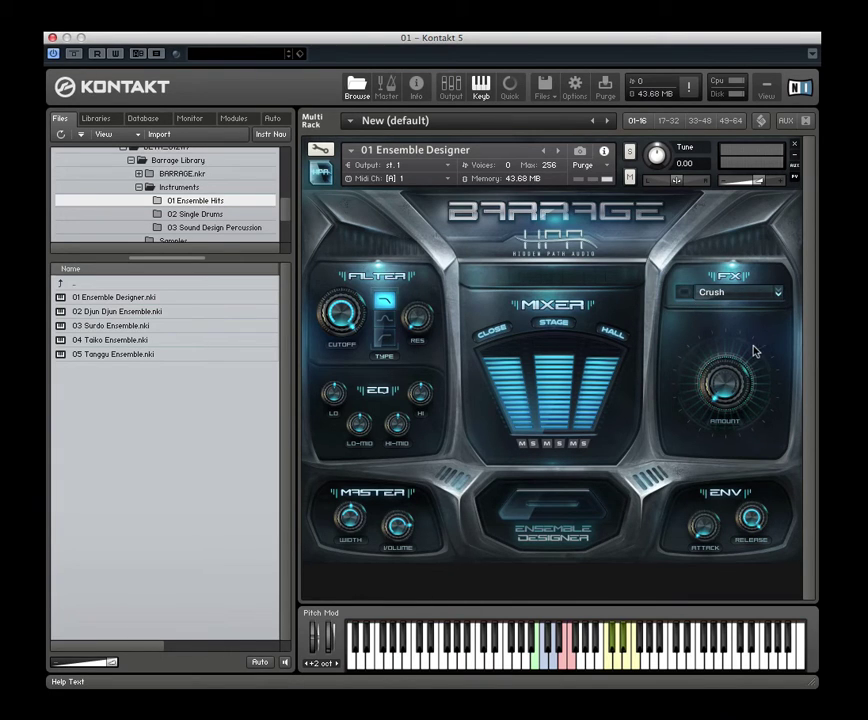
pyautogui.click(740, 292)
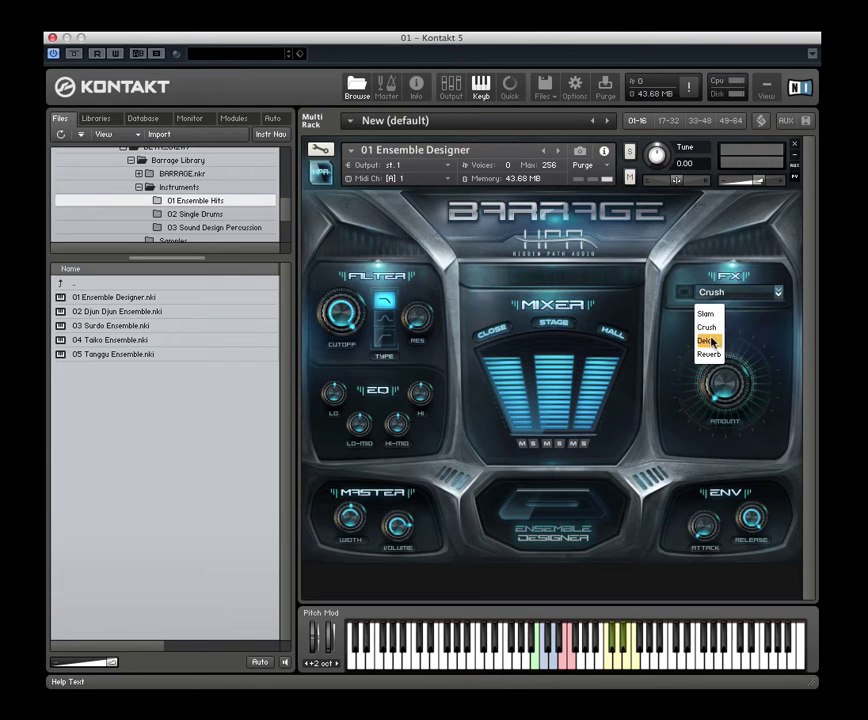
pyautogui.click(728, 348)
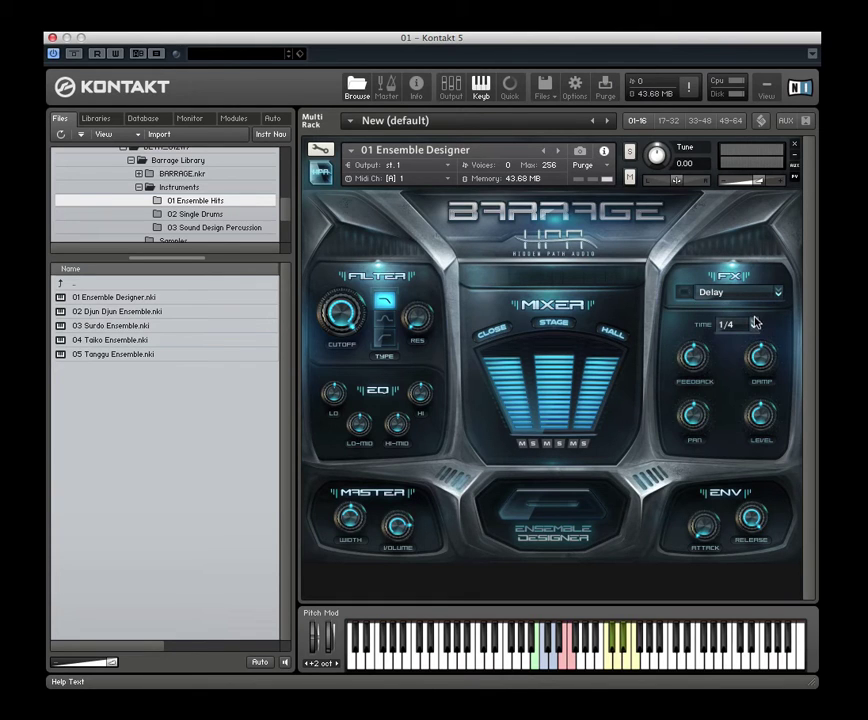
# - View the available delay time divisions and switch the FX effect back to Reverb
pyautogui.click(754, 325)
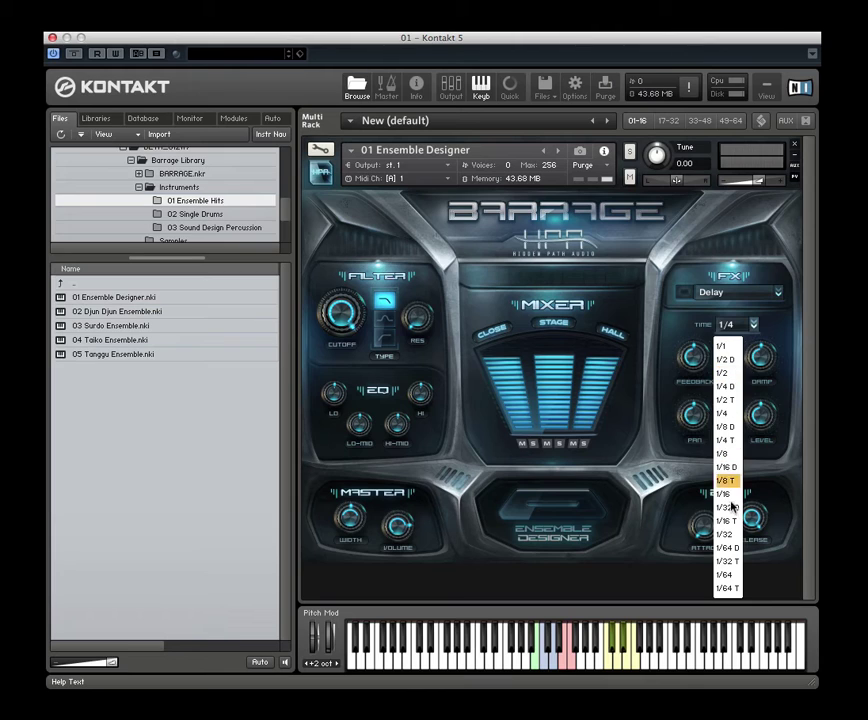
pyautogui.click(780, 295)
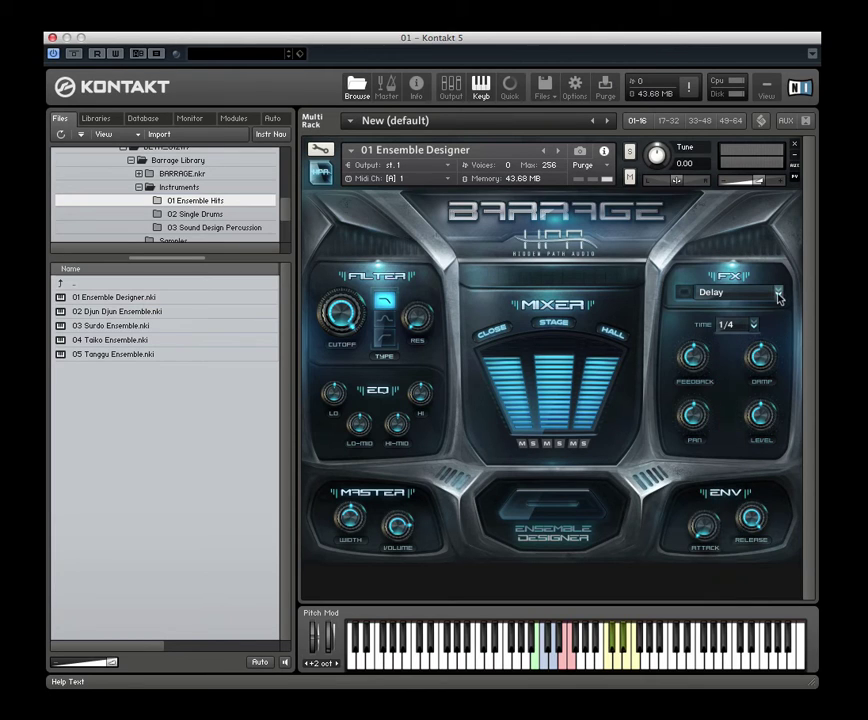
pyautogui.click(778, 292)
pyautogui.click(709, 354)
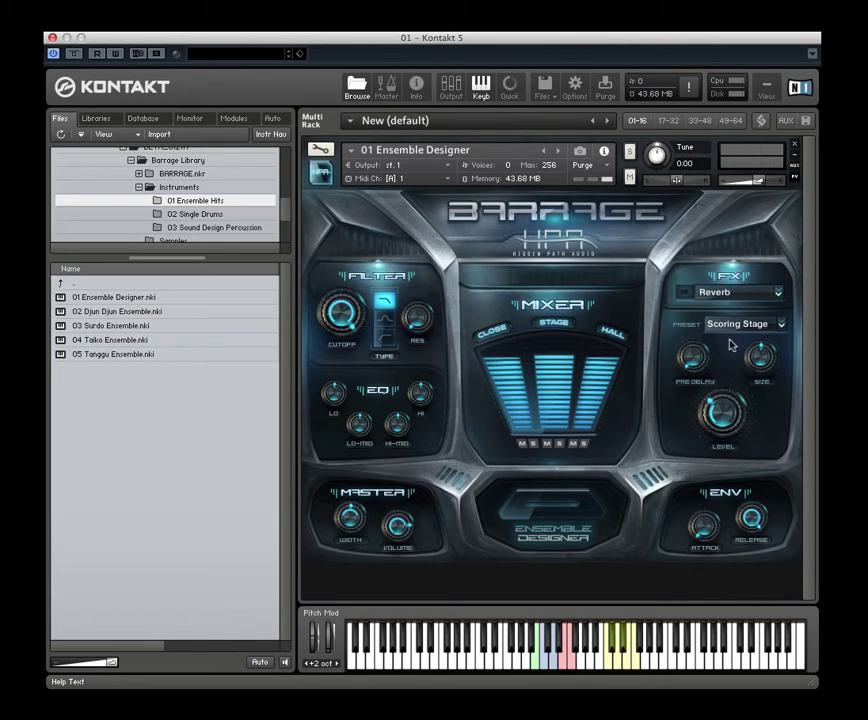
# - View the reverb preset choices and toggle the reverb effect's power on and off
pyautogui.click(780, 325)
pyautogui.click(684, 330)
pyautogui.click(684, 292)
pyautogui.click(684, 292)
# - Try switching the close mic off and on in the mixer and moving its volume fader, leaving it at 0.0 dB
pyautogui.click(490, 334)
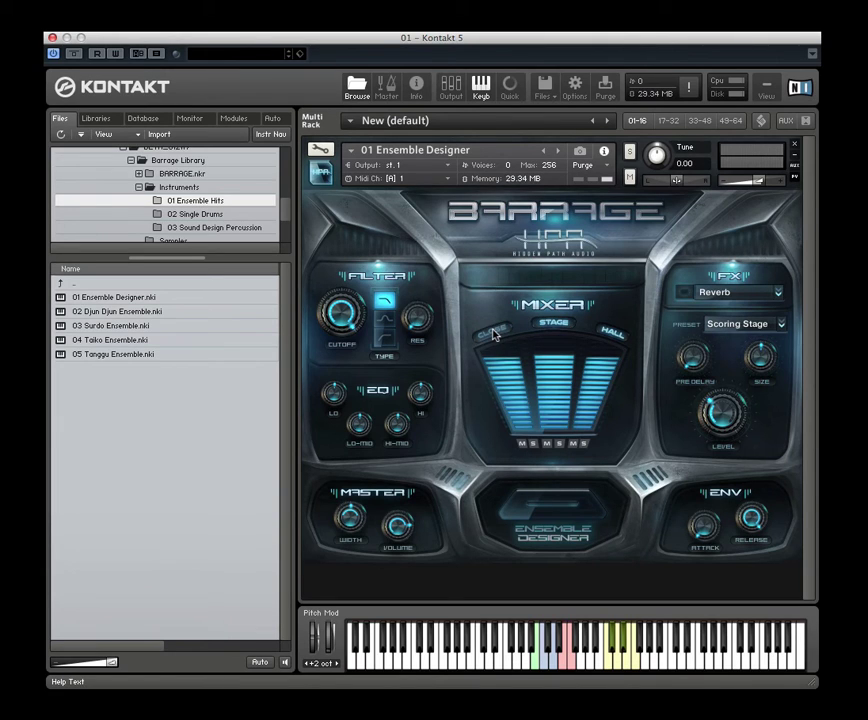
pyautogui.click(495, 334)
pyautogui.moveTo(505, 370)
pyautogui.mouseDown()
pyautogui.moveTo(519, 452)
pyautogui.moveTo(514, 390)
pyautogui.mouseUp()
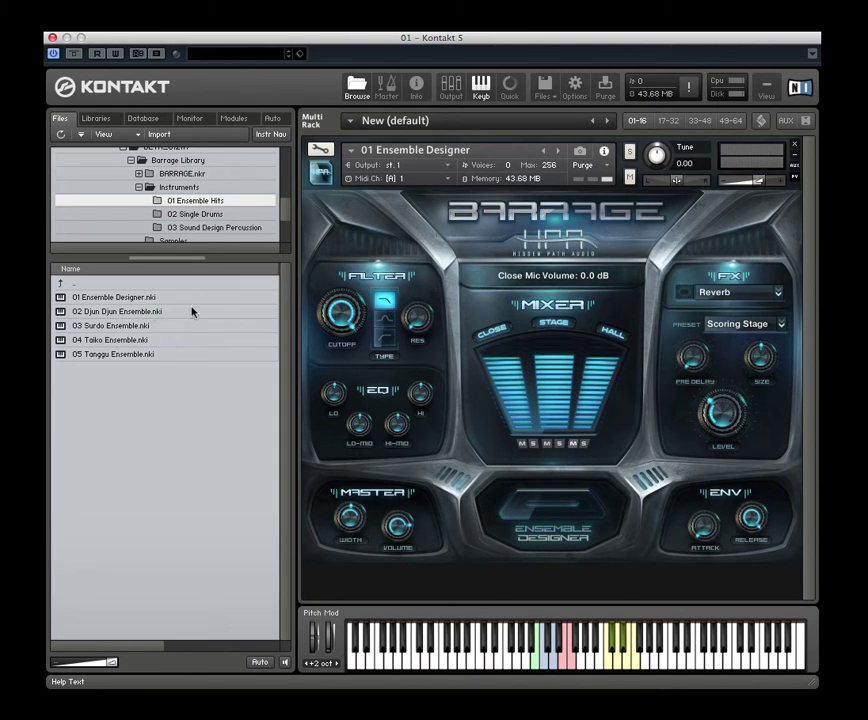
# - On the Ensemble Designer page, enable Tanggus and Snare and disable Surdos and Metals
pyautogui.click(536, 514)
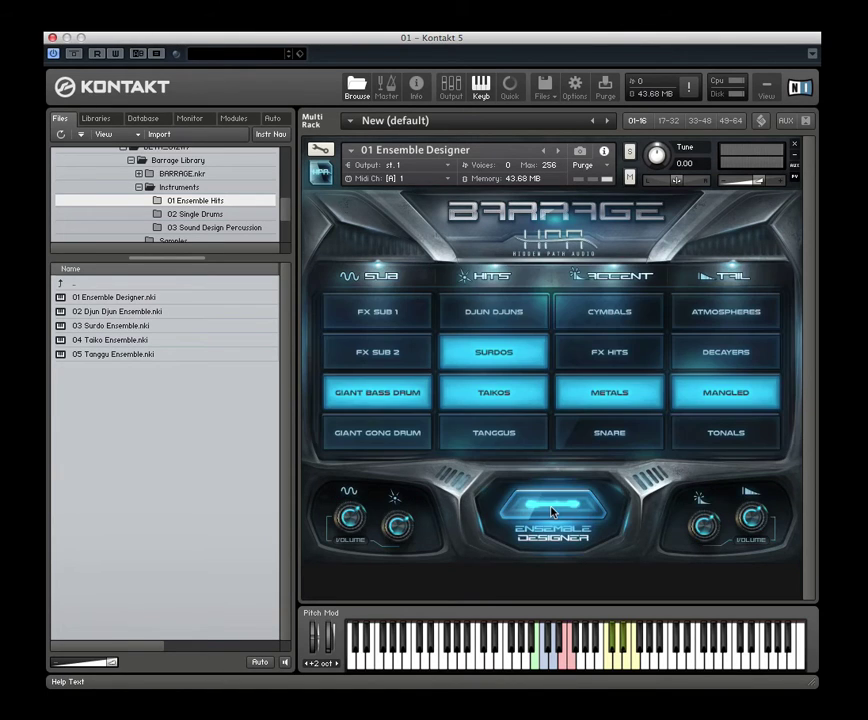
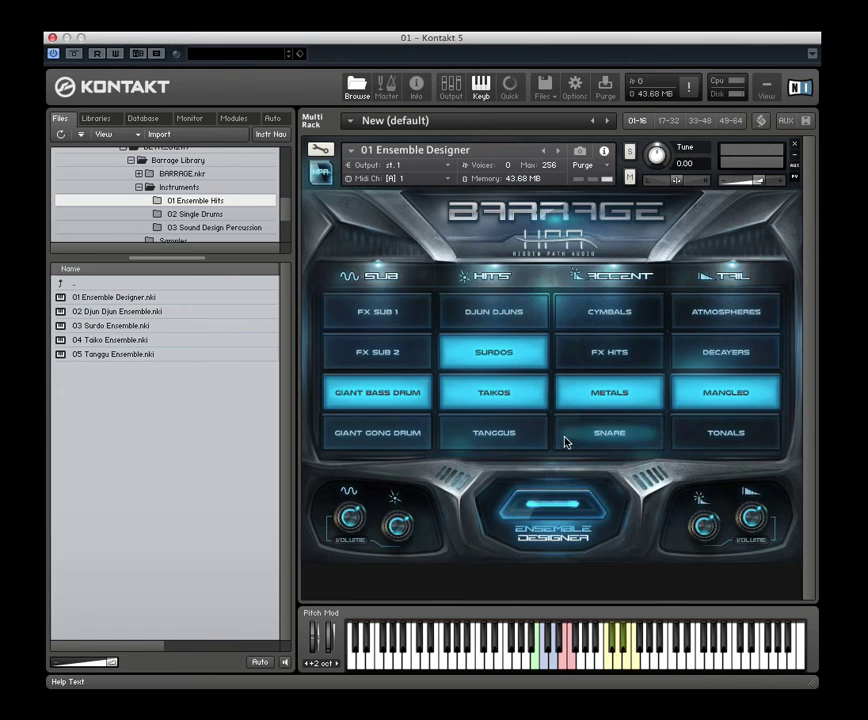
pyautogui.click(500, 436)
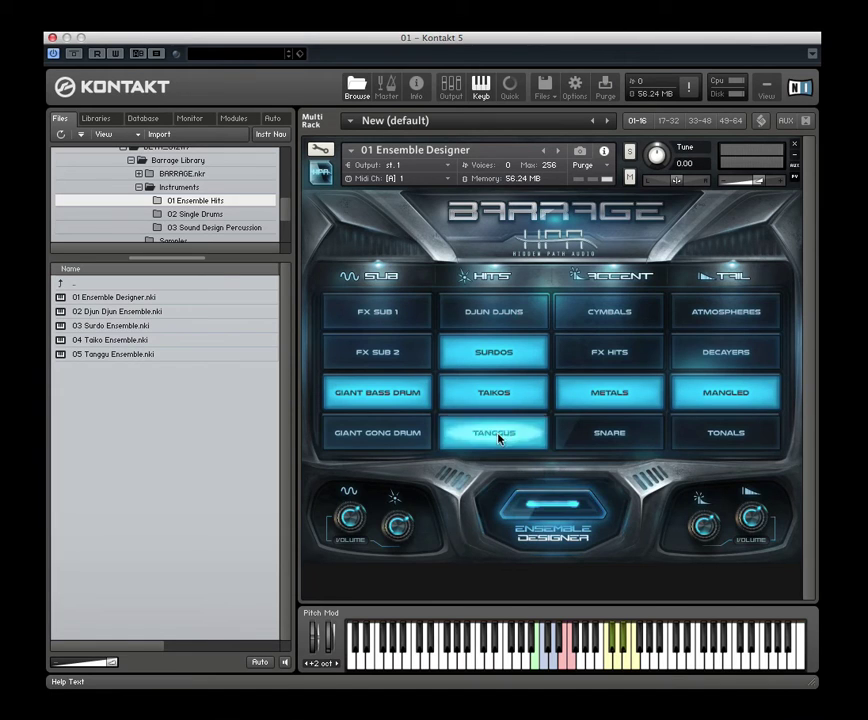
pyautogui.click(625, 432)
pyautogui.click(594, 398)
# - Set the sub layer to FX Sub 1 and Giant Gong Drum, and replace the Mangled tail with Decayers
pyautogui.click(377, 432)
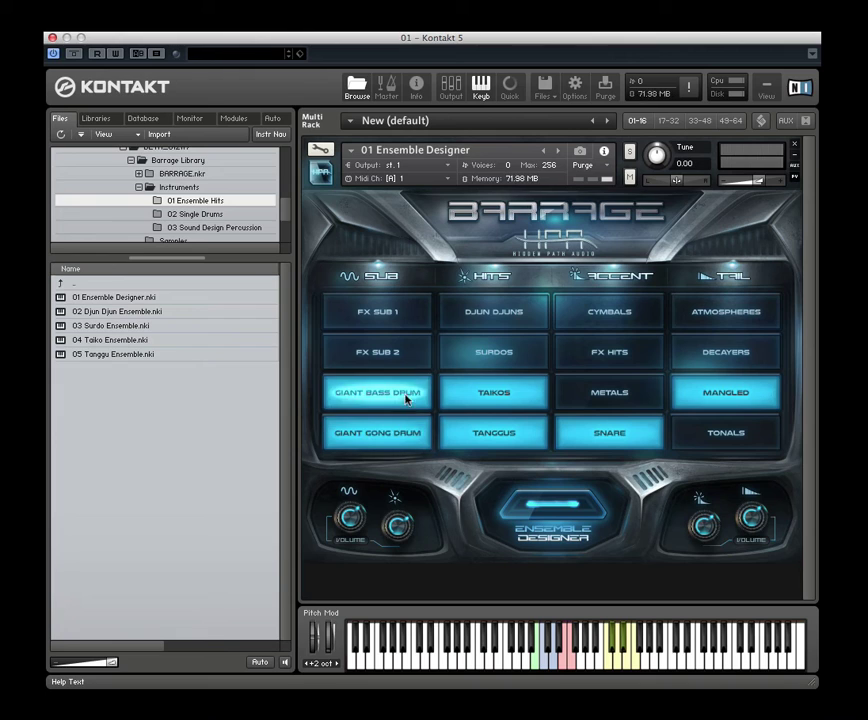
pyautogui.click(398, 392)
pyautogui.click(398, 308)
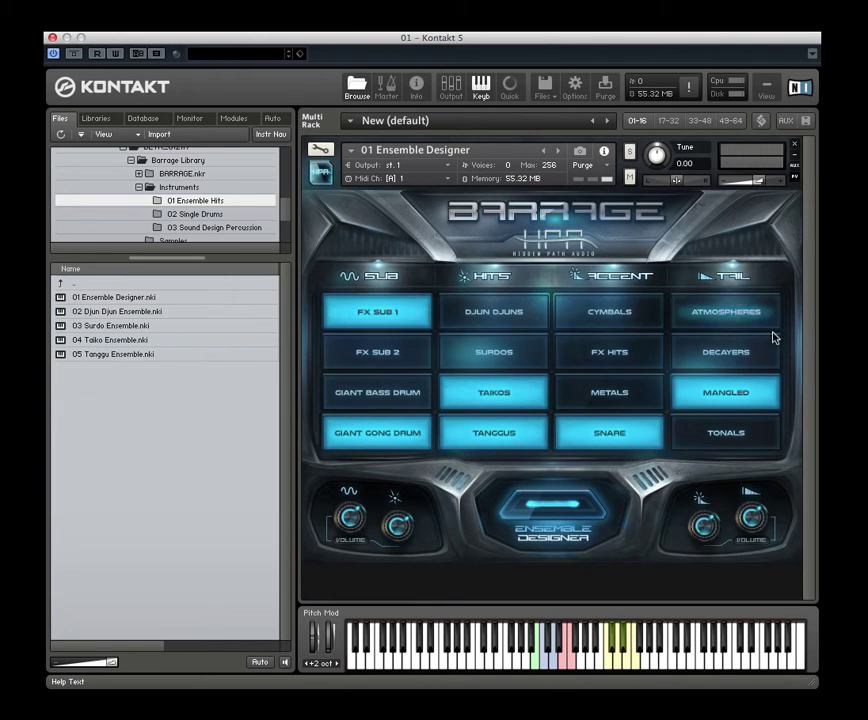
pyautogui.click(755, 360)
pyautogui.click(745, 396)
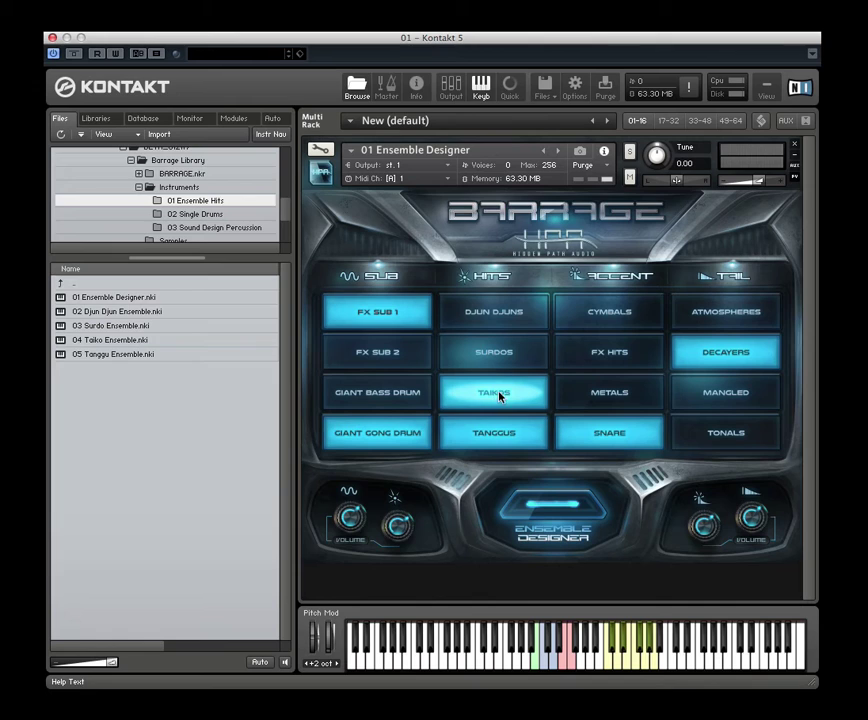
pyautogui.click(562, 422)
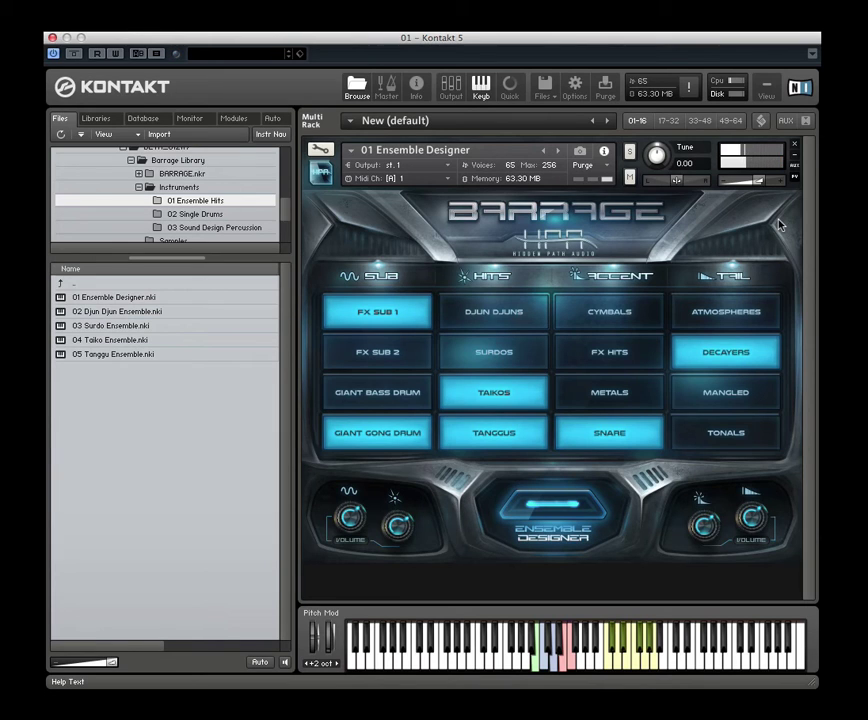
# - Change the ensemble's sub to Giant Bass Drum only and its hits to Djun Djuns, Surdos and Tanggus, and disable the Snare accent
pyautogui.click(376, 316)
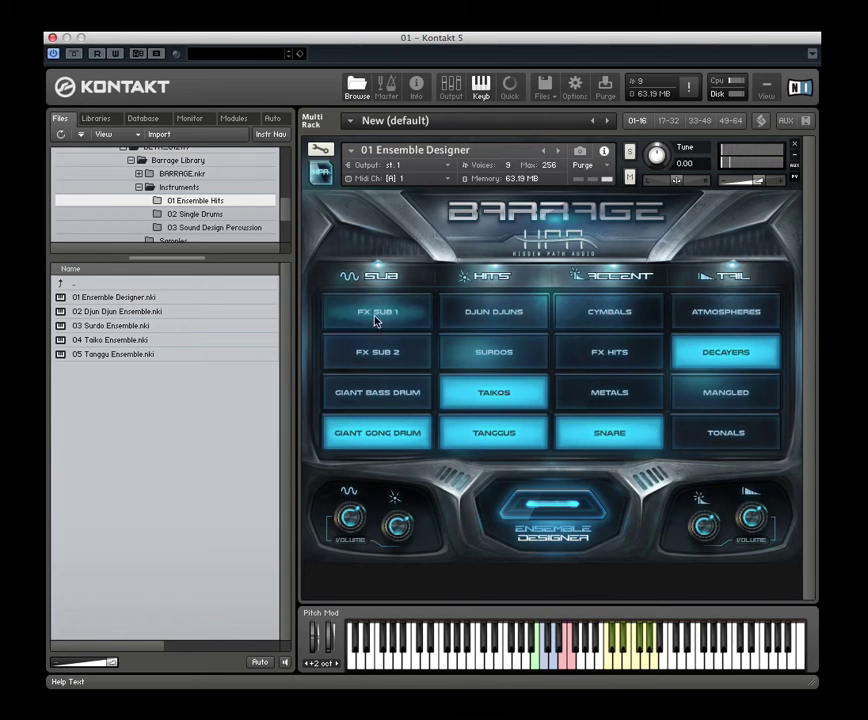
pyautogui.click(380, 390)
pyautogui.click(479, 366)
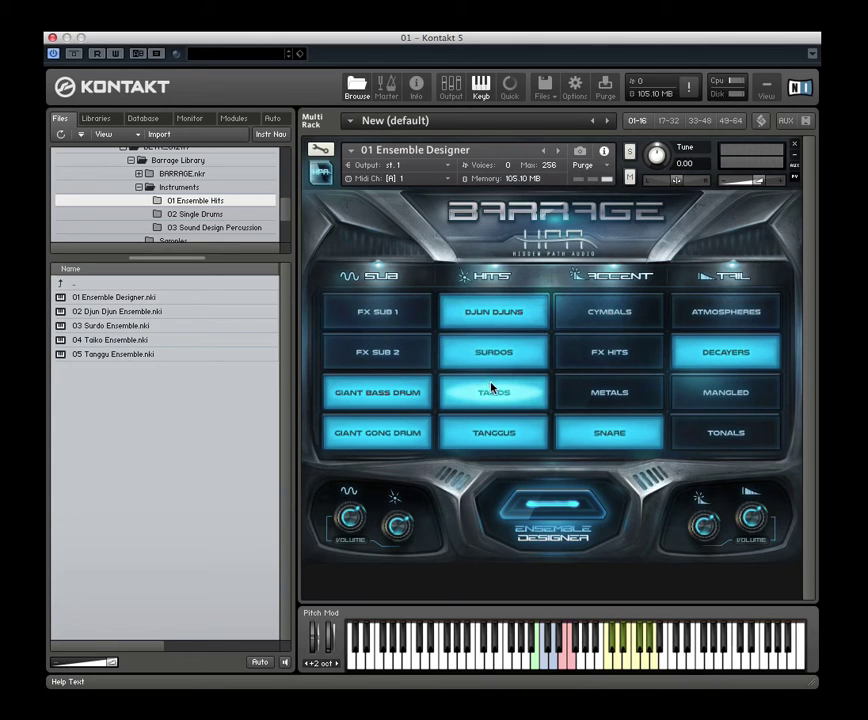
pyautogui.click(500, 408)
pyautogui.click(397, 447)
pyautogui.click(614, 444)
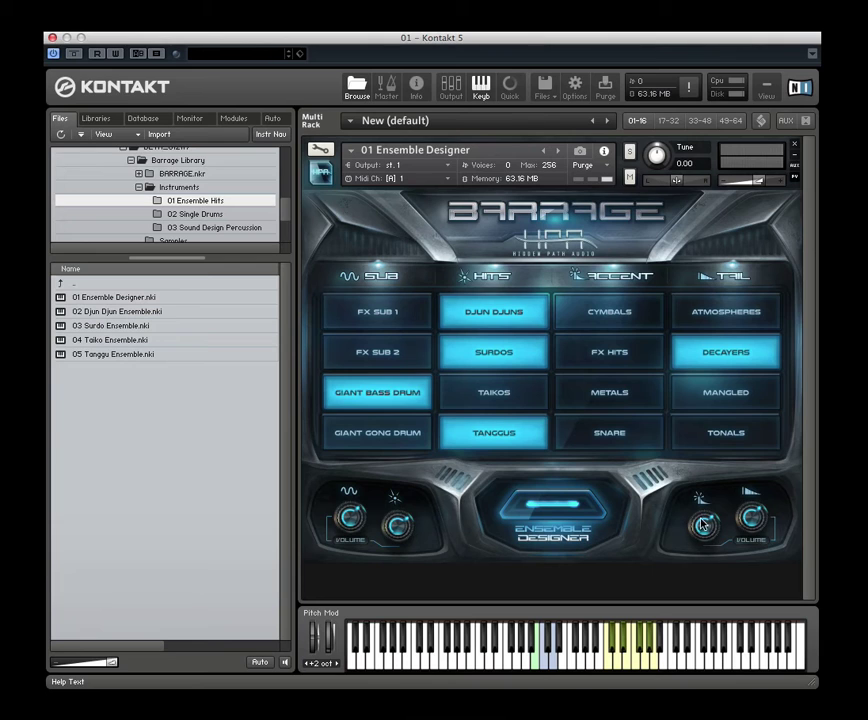
# - Audition the close, stage and hall mics by soloing each in turn in the mixer, and recheck the Ensemble Designer page
pyautogui.click(535, 512)
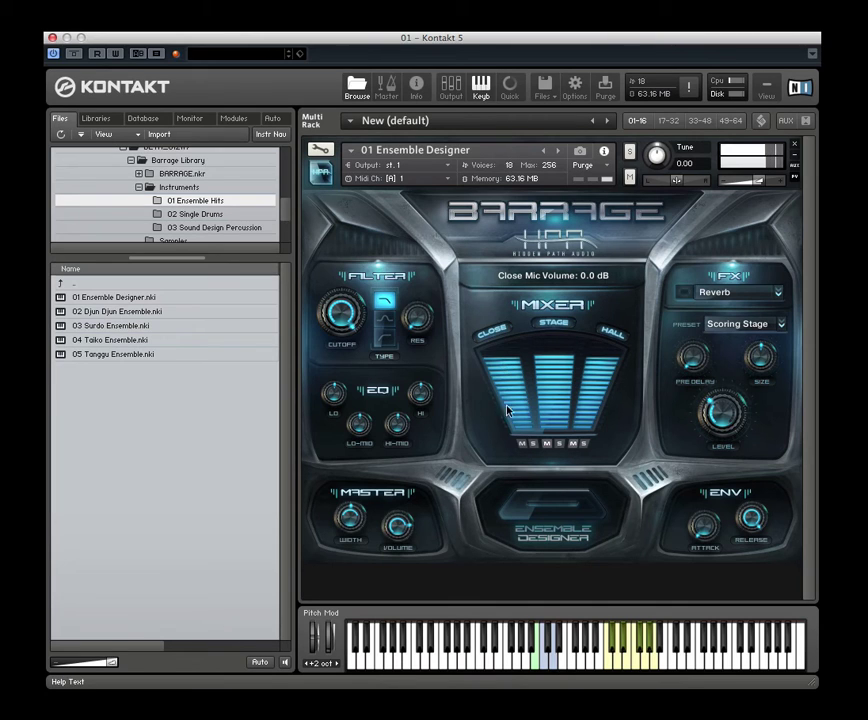
pyautogui.click(533, 444)
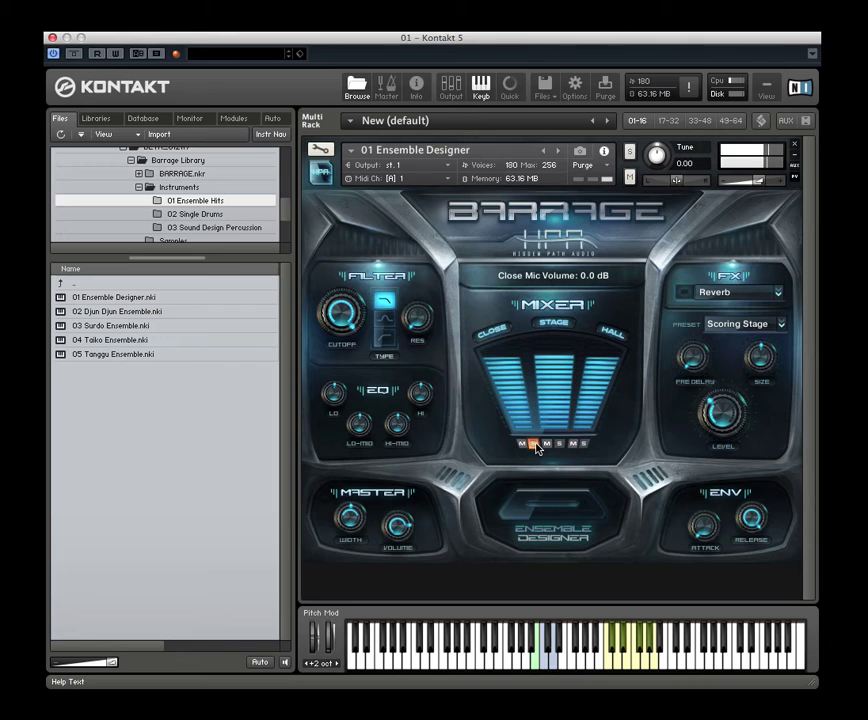
pyautogui.click(535, 444)
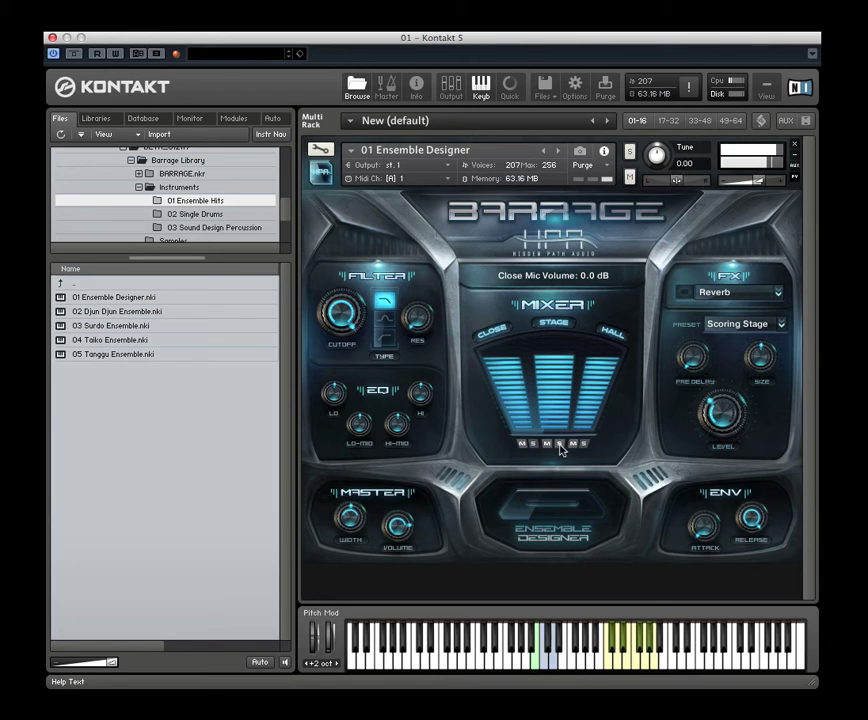
pyautogui.click(559, 444)
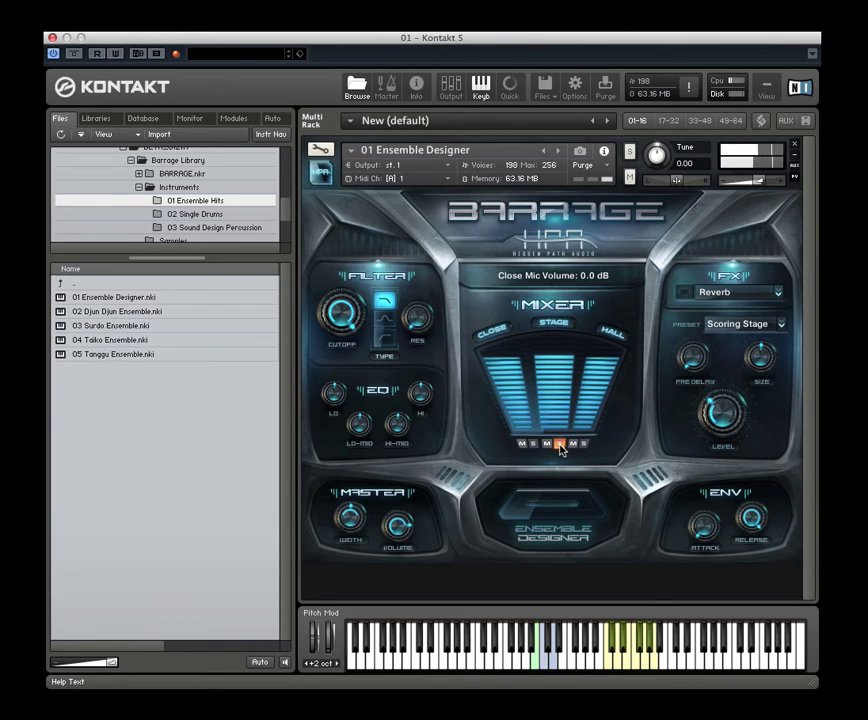
pyautogui.click(559, 444)
pyautogui.click(584, 444)
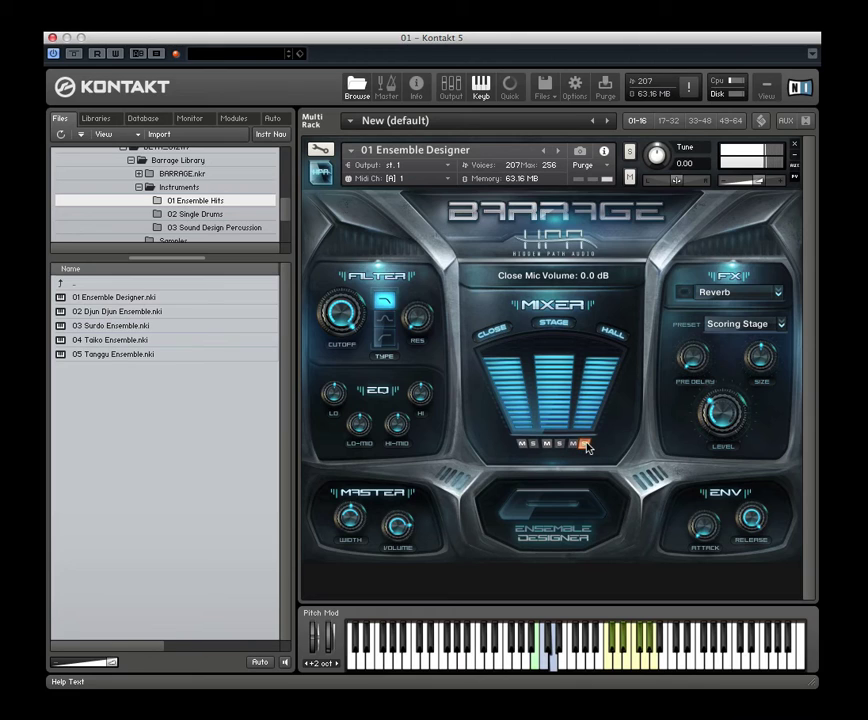
pyautogui.click(584, 444)
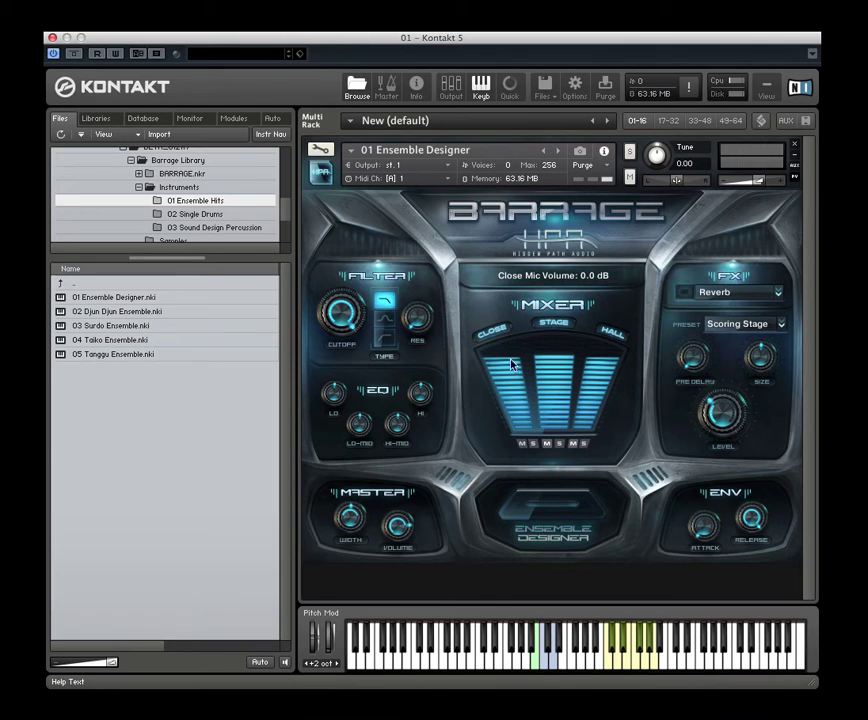
pyautogui.click(557, 512)
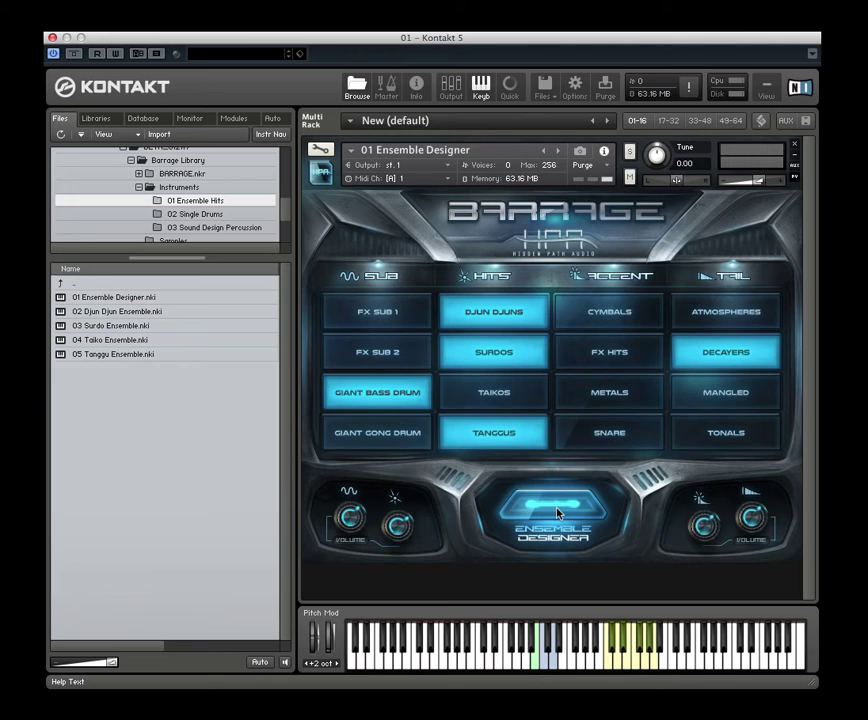
pyautogui.click(557, 513)
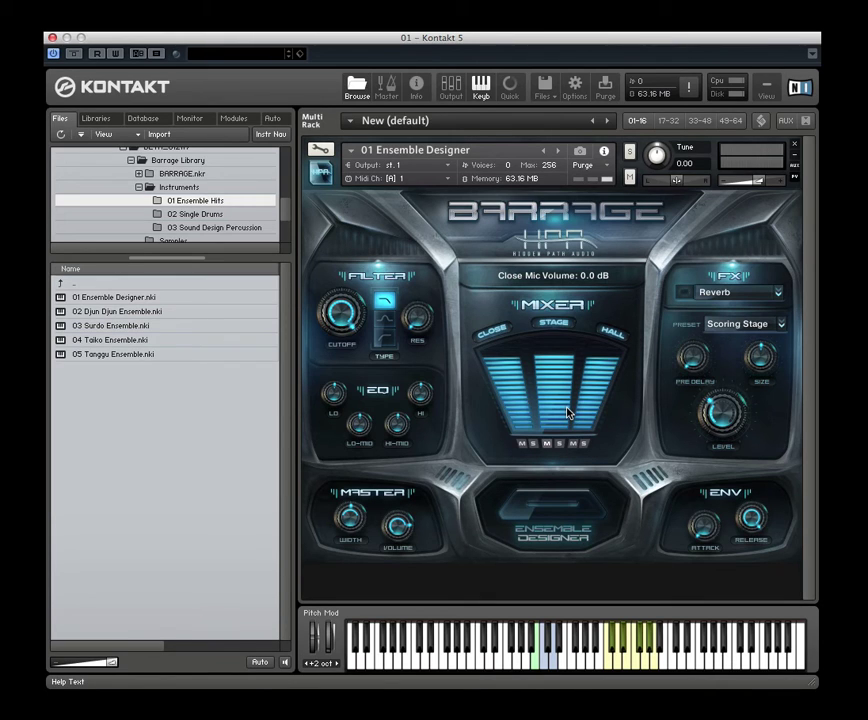
# - Remove the Ensemble Designer instrument from the rack and load 02 Djun Djun.nki from the 02 Single Drums folder
pyautogui.click(797, 148)
pyautogui.click(523, 245)
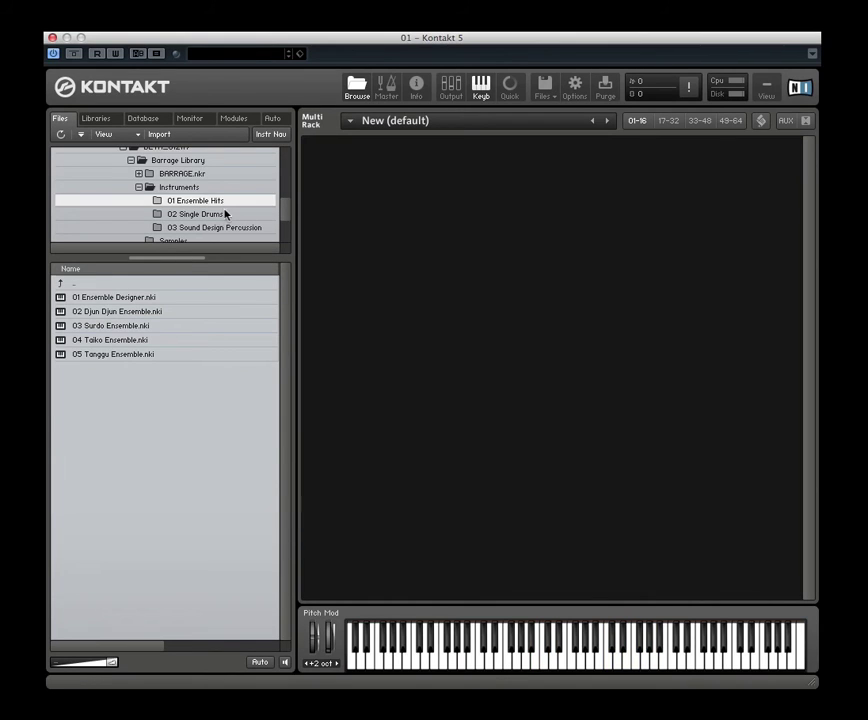
pyautogui.click(222, 214)
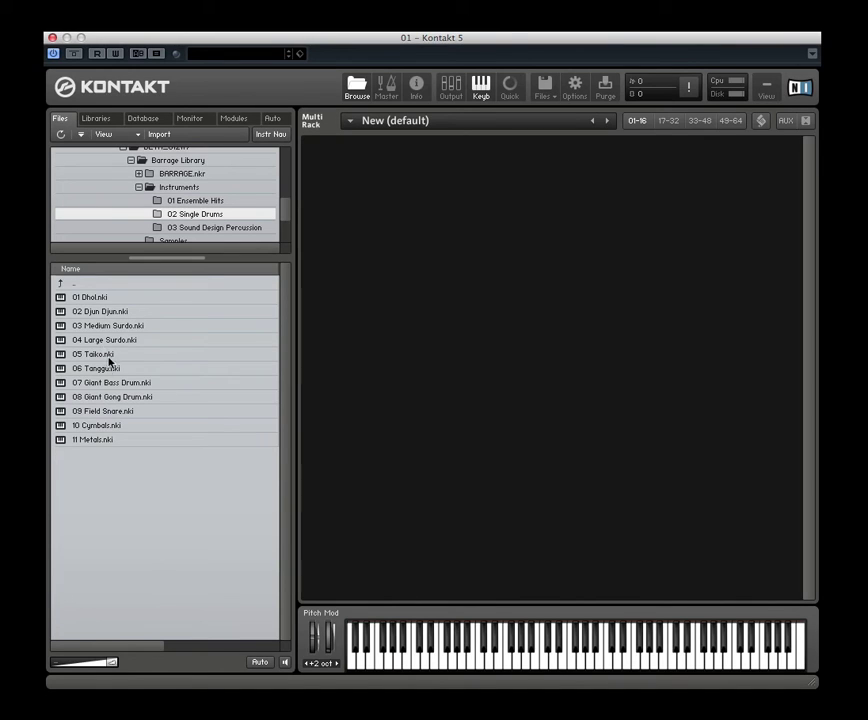
pyautogui.moveTo(105, 315); pyautogui.dragTo(531, 327)
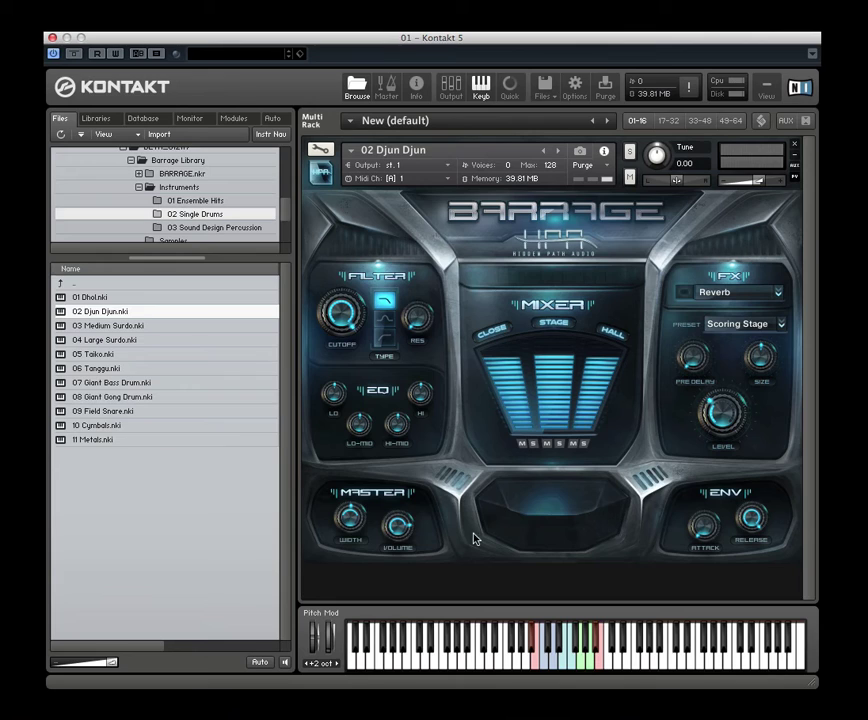
# - Replace the Djun Djun instrument in the rack with 05 Taiko.nki
pyautogui.click(796, 148)
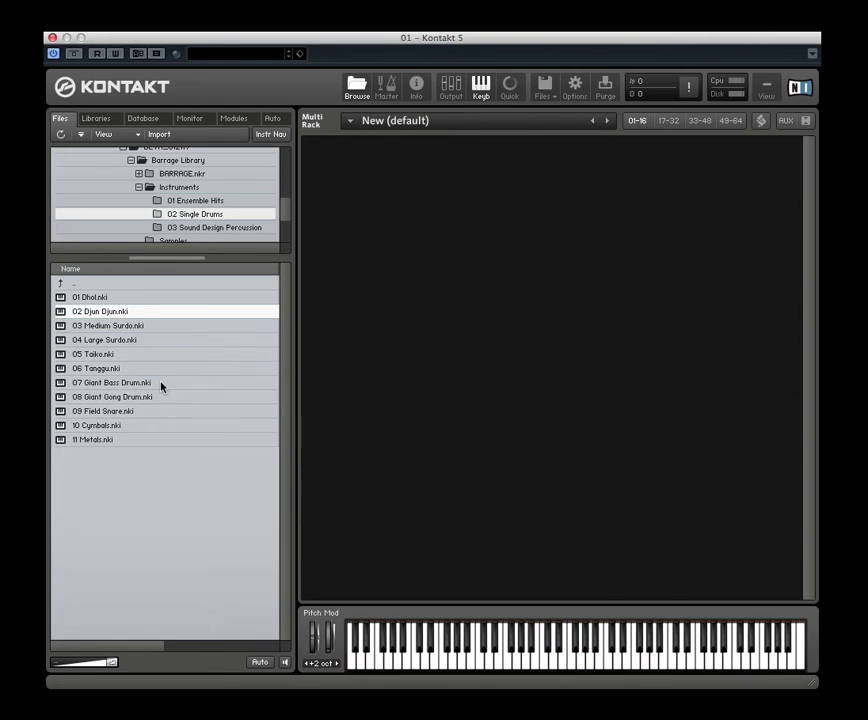
pyautogui.moveTo(104, 362); pyautogui.dragTo(498, 403)
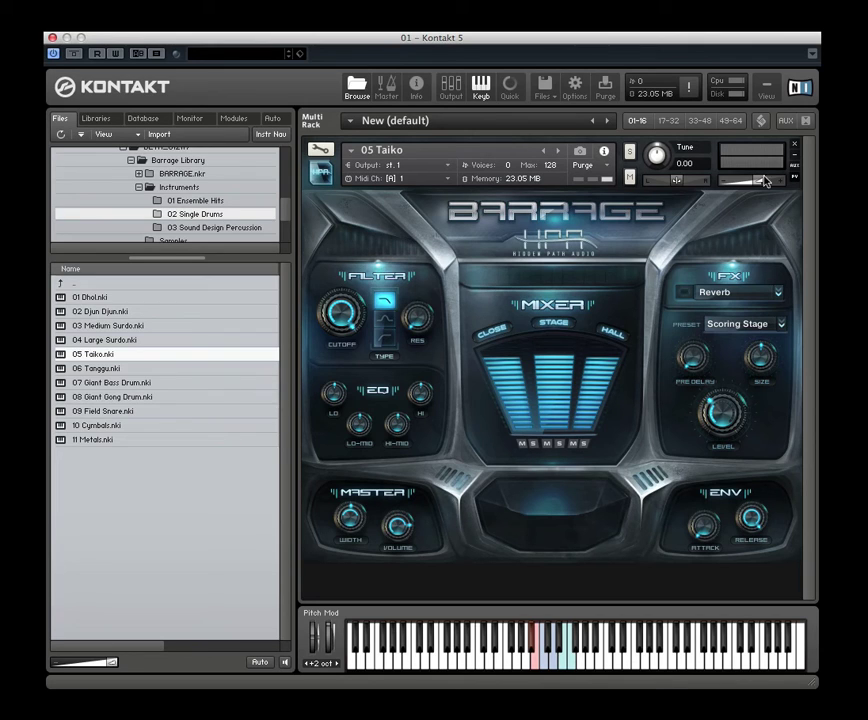
# - Replace the Taiko instrument in the rack with 11 Metals.nki from the 02 Single Drums folder
pyautogui.click(794, 144)
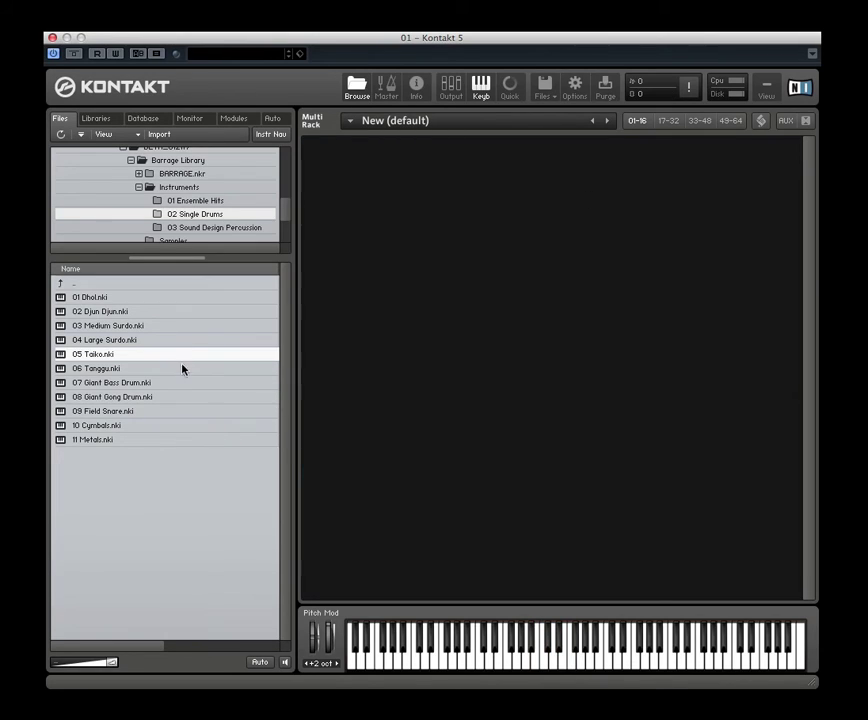
pyautogui.click(102, 413)
pyautogui.click(91, 430)
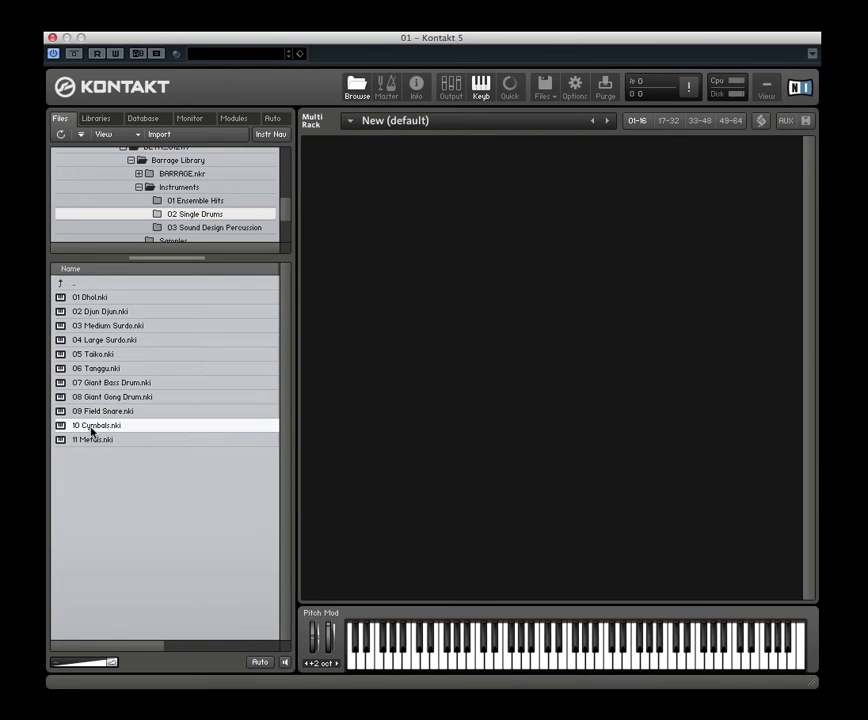
pyautogui.click(83, 443)
pyautogui.moveTo(83, 446); pyautogui.dragTo(566, 327)
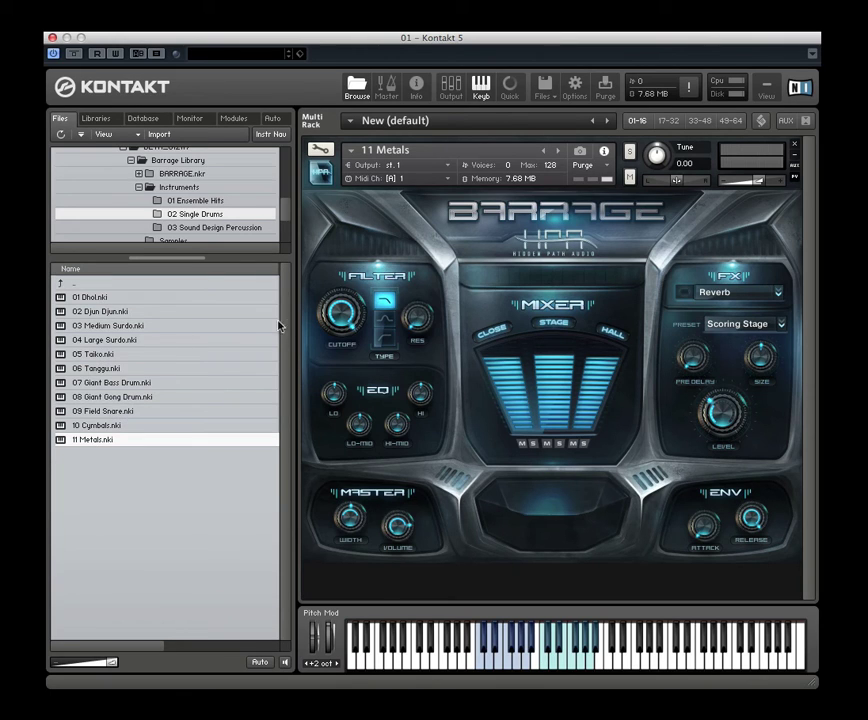
# - Remove the Metals instrument from the rack and load 01 Drumageddon.nki from the 03 Sound Design Percussion folder
pyautogui.click(796, 148)
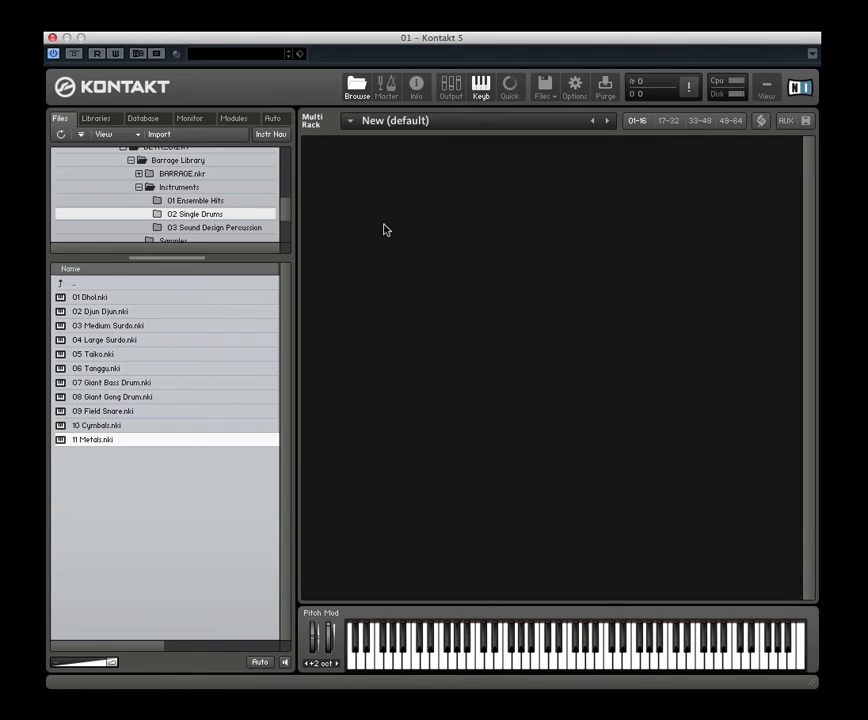
pyautogui.click(205, 230)
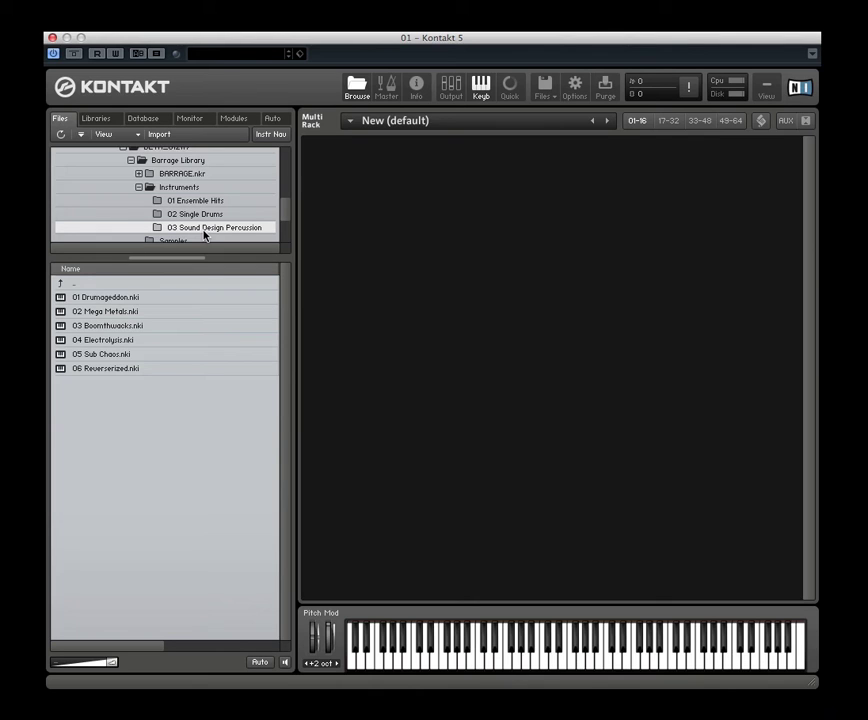
pyautogui.moveTo(115, 298); pyautogui.dragTo(505, 283)
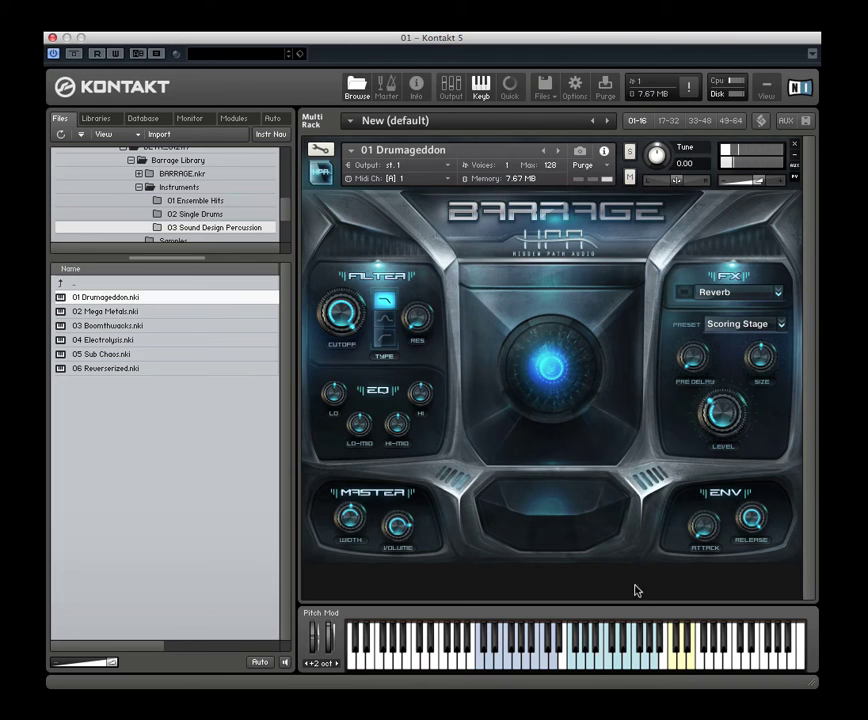
# - Audition the Drumageddon instrument by repeatedly playing the white keys around the upper end of its blue key range
pyautogui.click(545, 666)
pyautogui.click(545, 666)
pyautogui.click(565, 662)
pyautogui.click(565, 662)
pyautogui.click(565, 662)
pyautogui.click(565, 662)
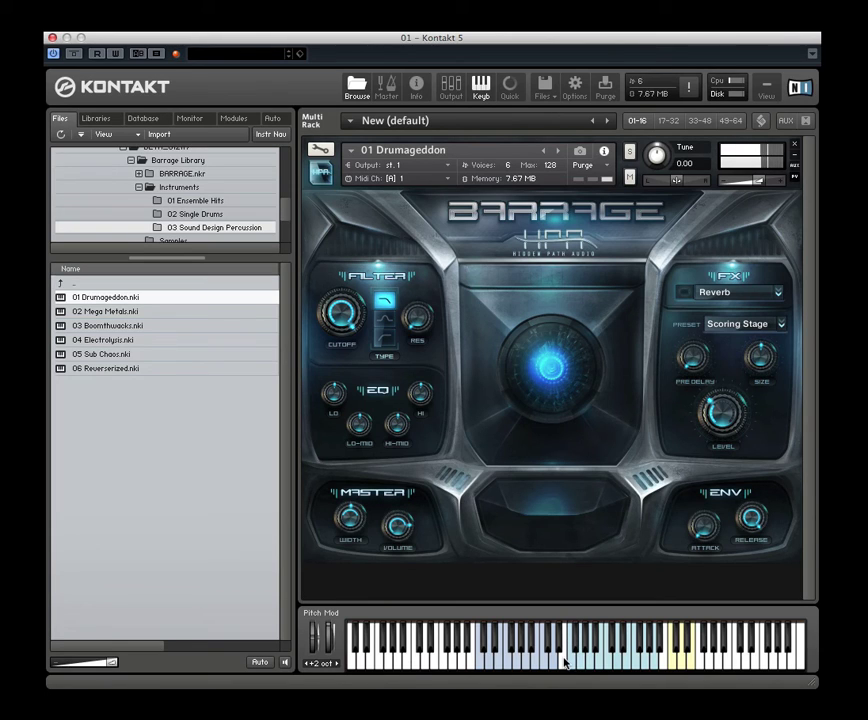
pyautogui.click(565, 662)
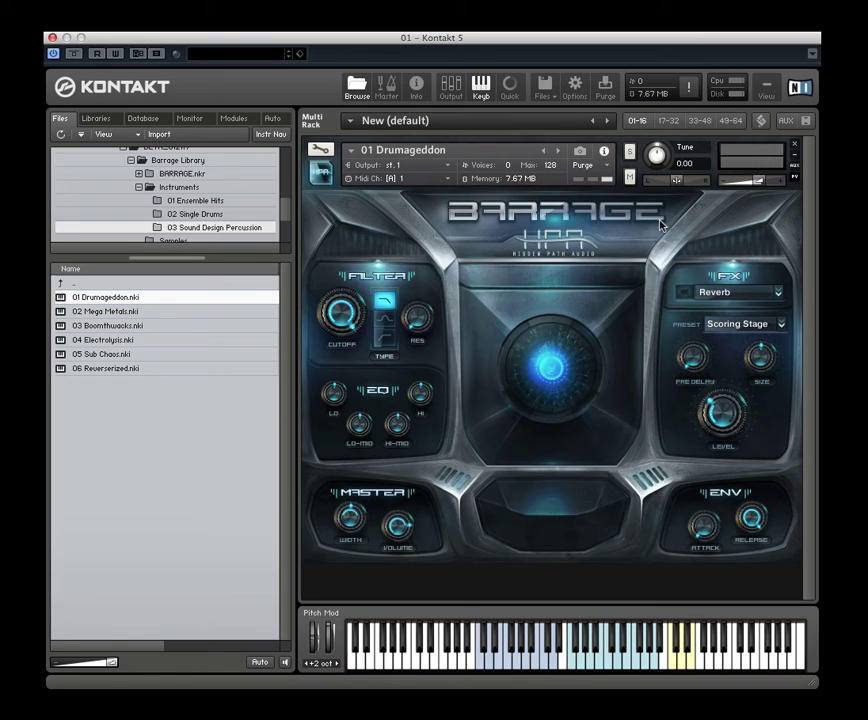
# - Replace Drumageddon in the rack with 02 Mega Metals.nki, and replace that in turn with 03 Boomthwacks.nki
pyautogui.click(792, 148)
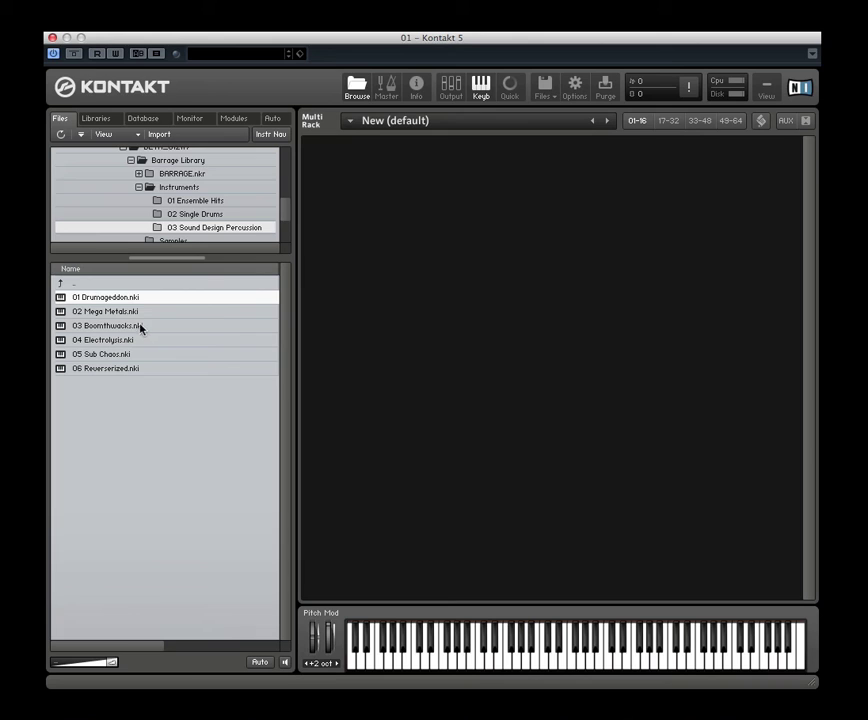
pyautogui.moveTo(110, 318); pyautogui.dragTo(480, 330)
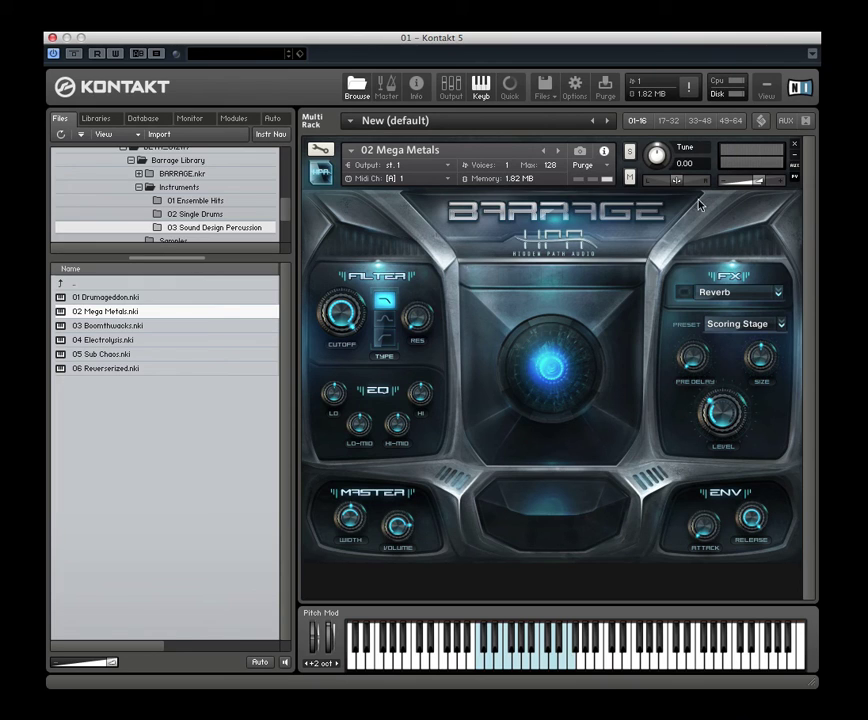
pyautogui.click(795, 143)
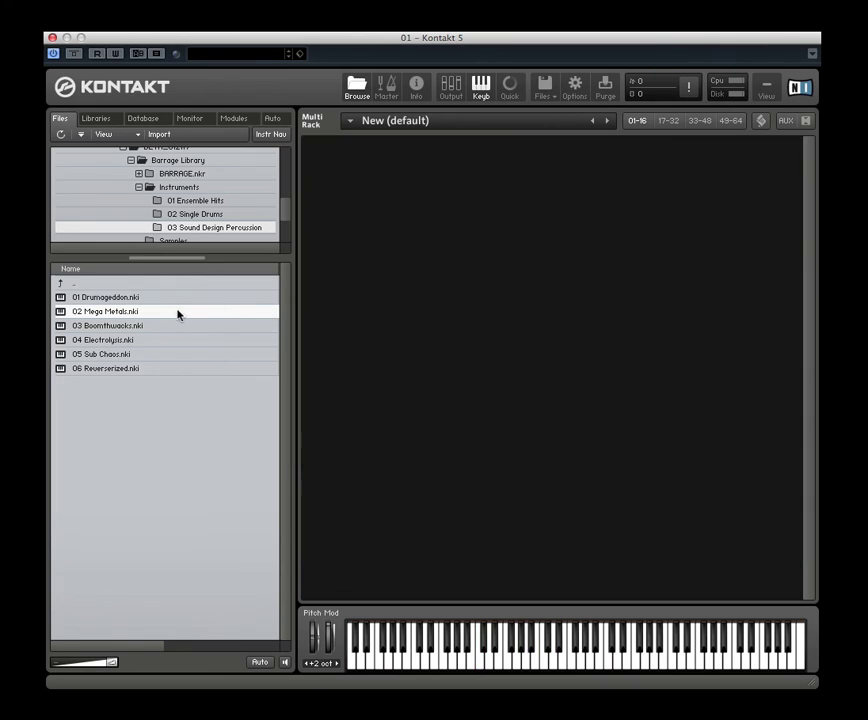
pyautogui.doubleClick(116, 326)
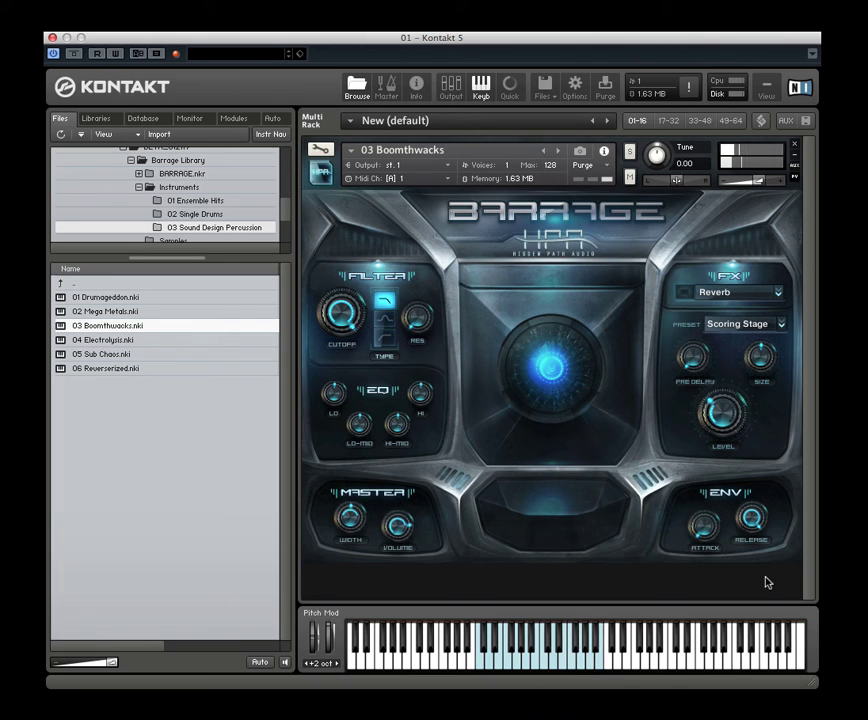
# - Swap Boomthwacks in the rack for 05 Sub Chaos.nki, and swap that in turn for 06 Reverserized.nki
pyautogui.click(795, 144)
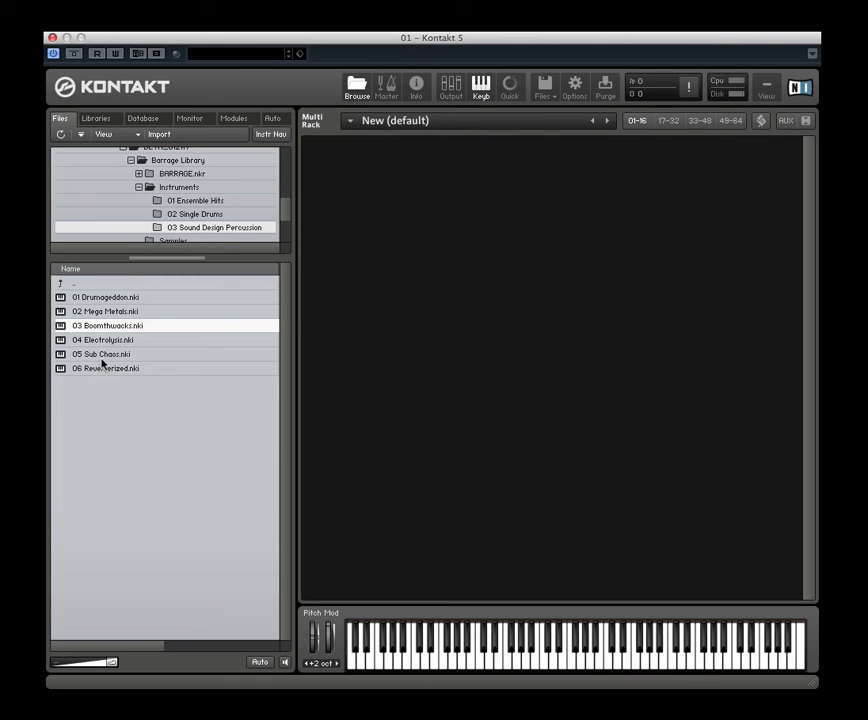
pyautogui.moveTo(103, 364); pyautogui.dragTo(562, 465)
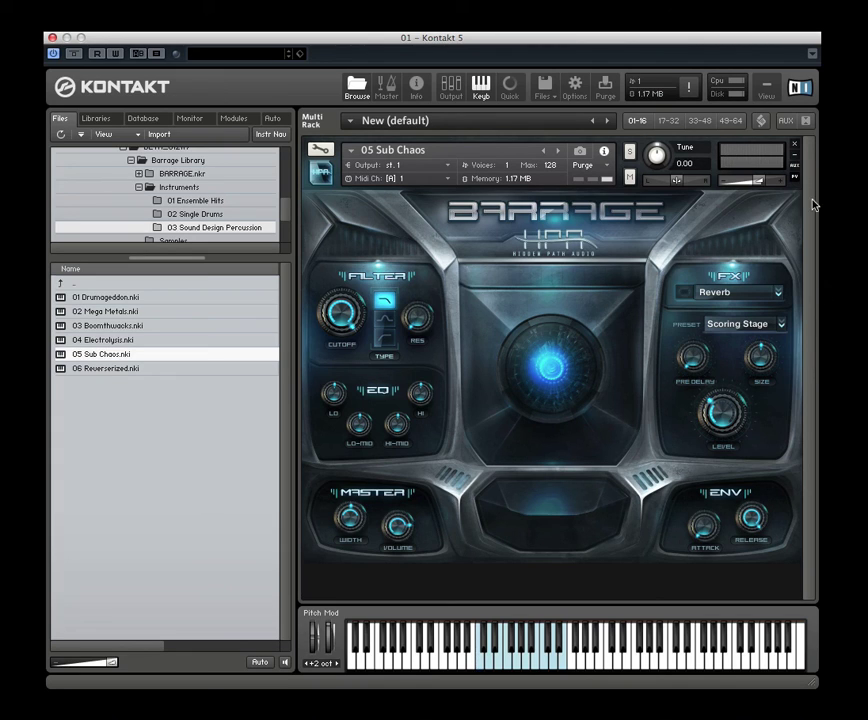
pyautogui.click(794, 144)
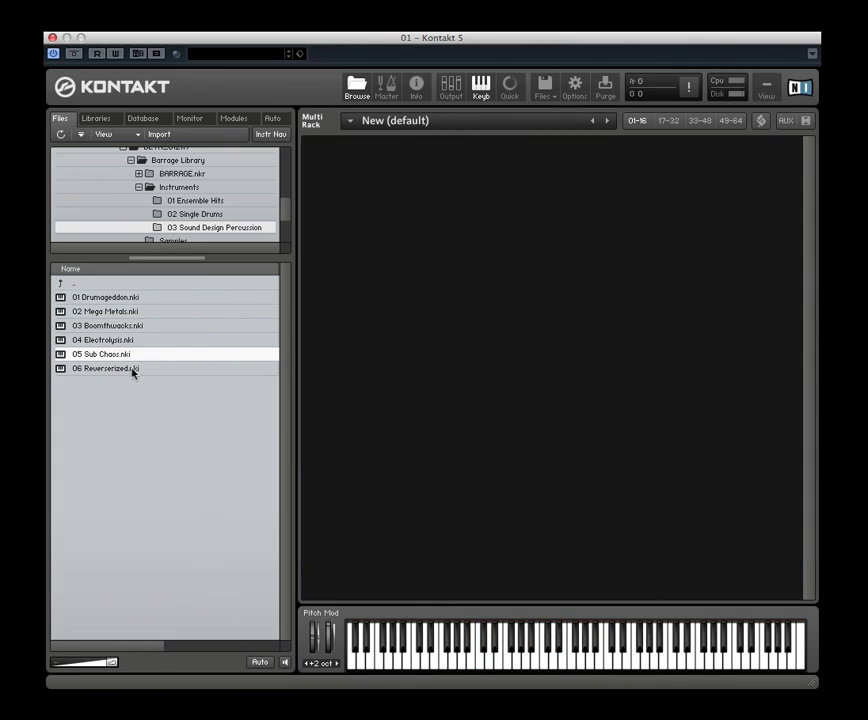
pyautogui.moveTo(132, 368); pyautogui.dragTo(558, 395)
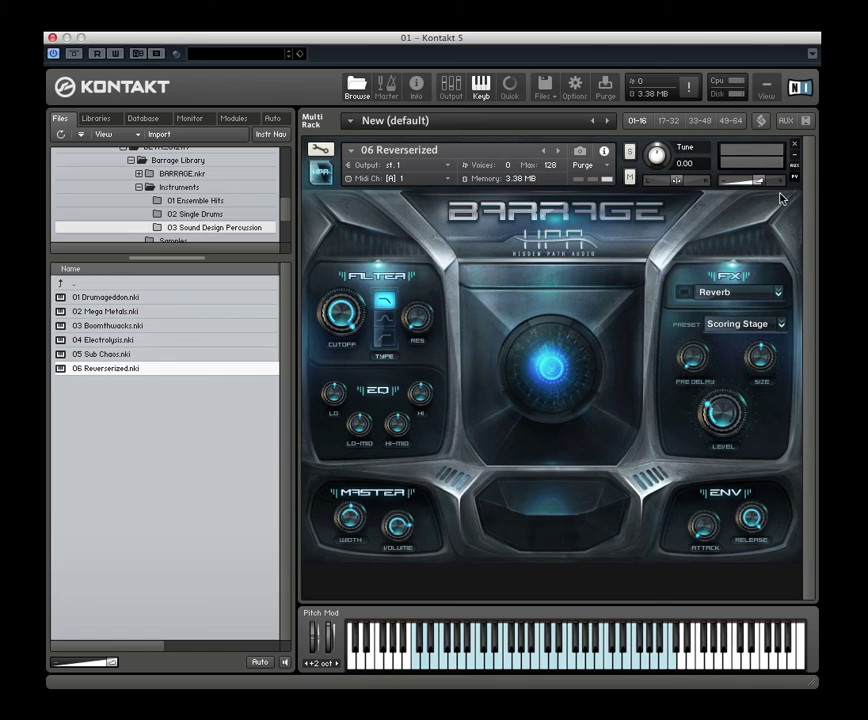
# - Remove the Reverserized instrument from the rack and load 01 Ensemble Designer.nki from the 01 Ensemble Hits folder
pyautogui.click(795, 143)
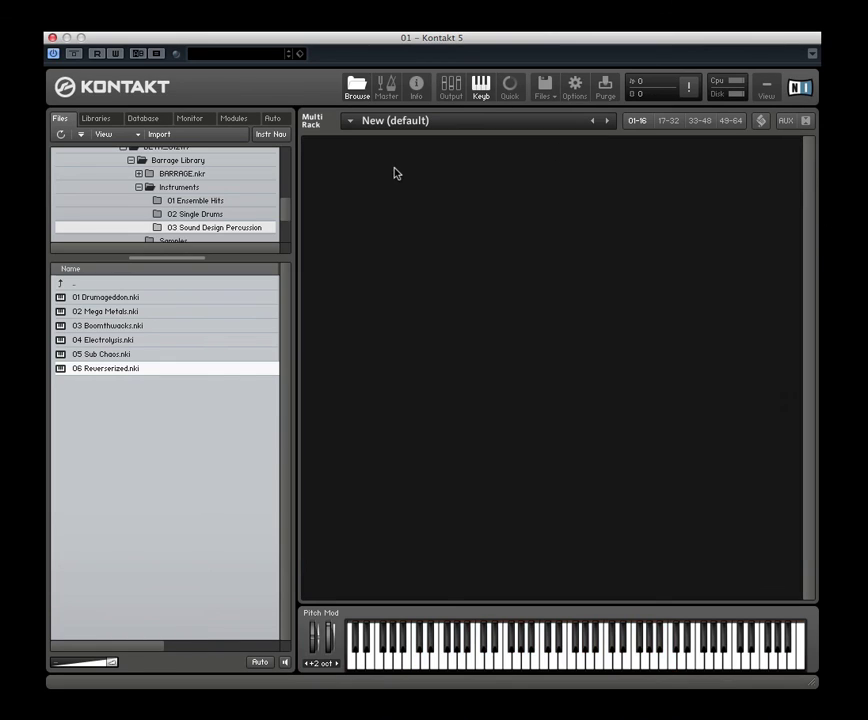
pyautogui.click(197, 201)
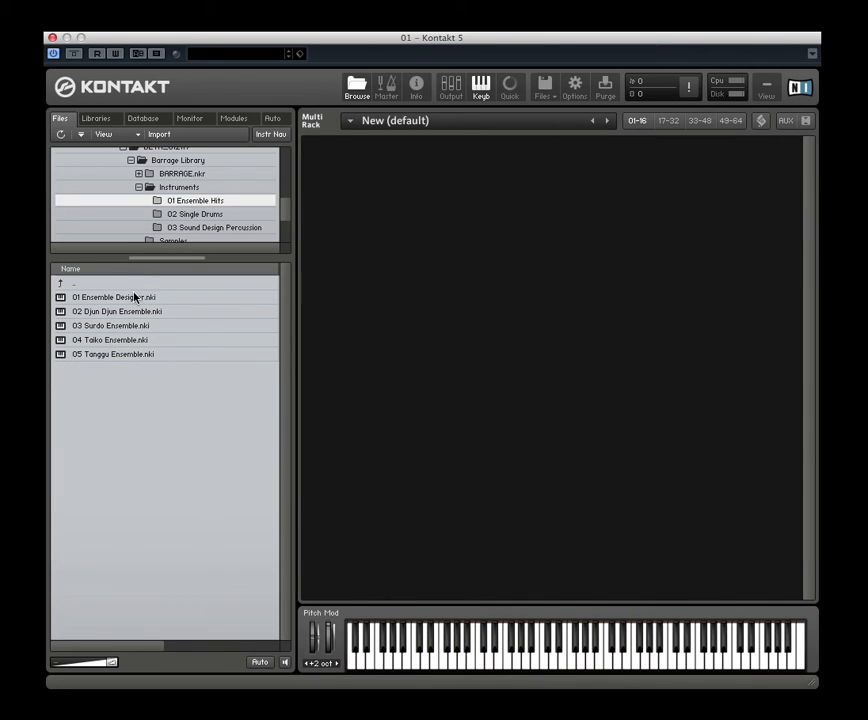
pyautogui.moveTo(147, 298); pyautogui.dragTo(655, 415)
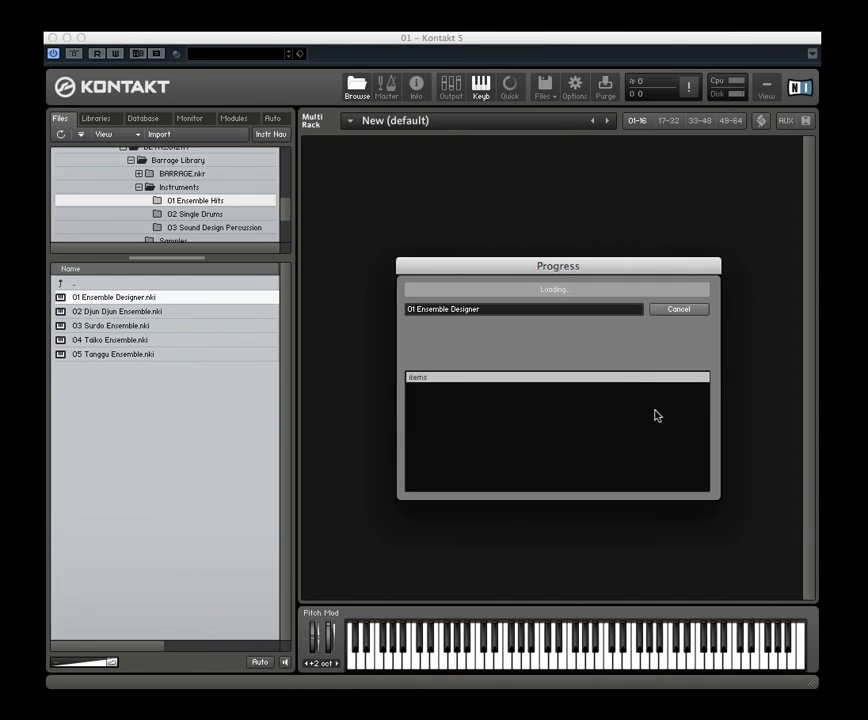